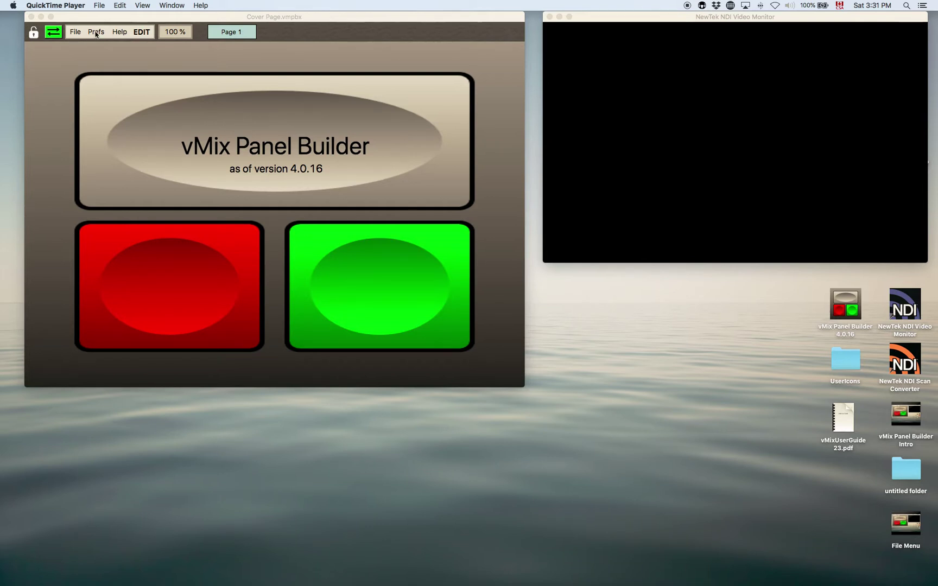
- Open the Preferences dialog over the Cover Page panel
click(96, 33)
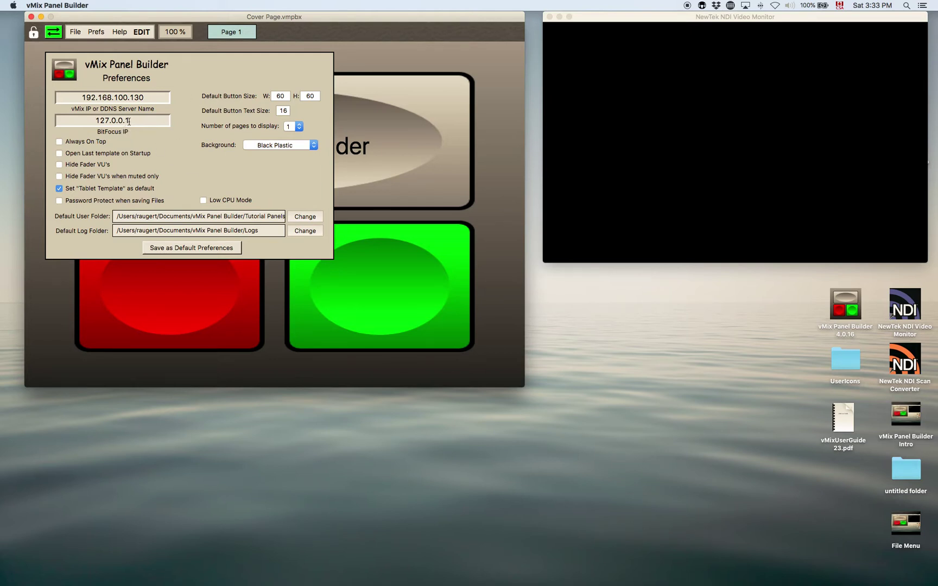
- Test Always On Top by moving the window over the NDI monitor, then disable it
click(59, 143)
drag(350, 25, 505, 30)
click(720, 16)
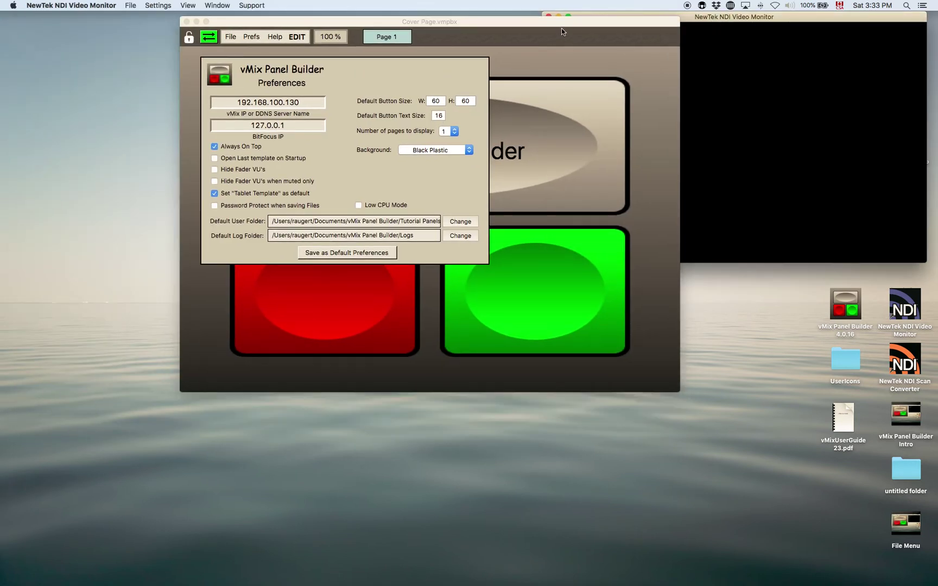
click(624, 30)
click(682, 18)
click(655, 25)
drag(631, 23, 488, 19)
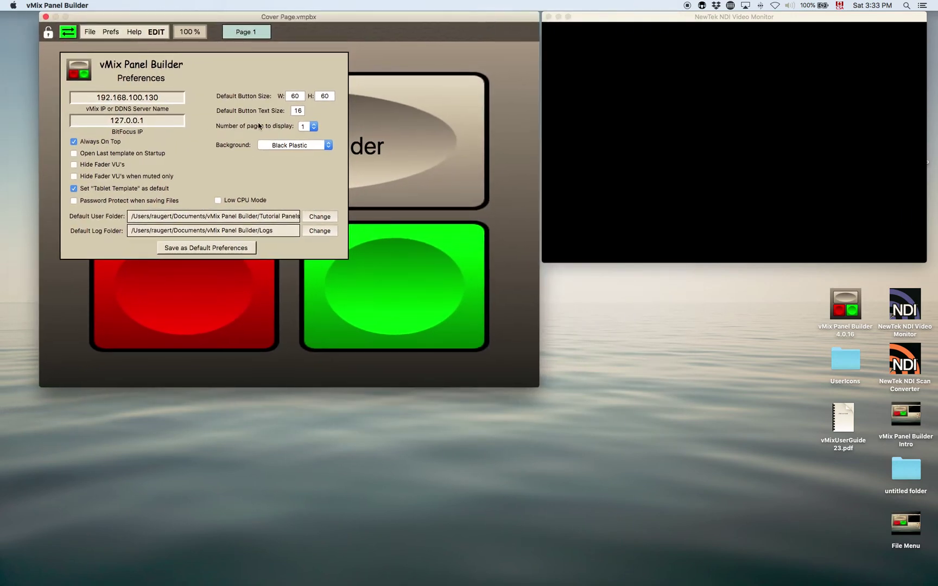
click(75, 143)
- Toggle Open Last template on Startup on and back off
click(74, 153)
click(78, 154)
click(85, 32)
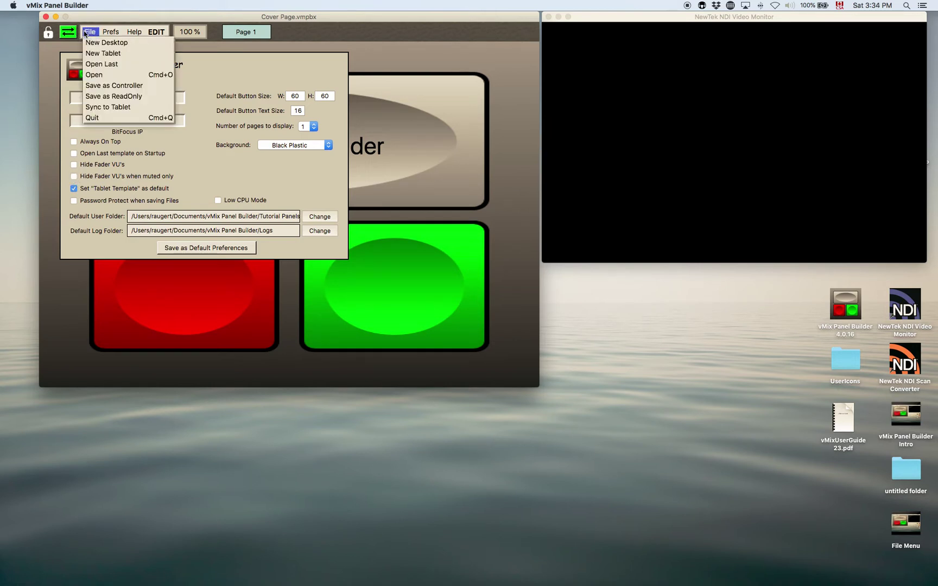
- Load the Tutorials.vmpbx panel file and start Music 2 playing
click(109, 76)
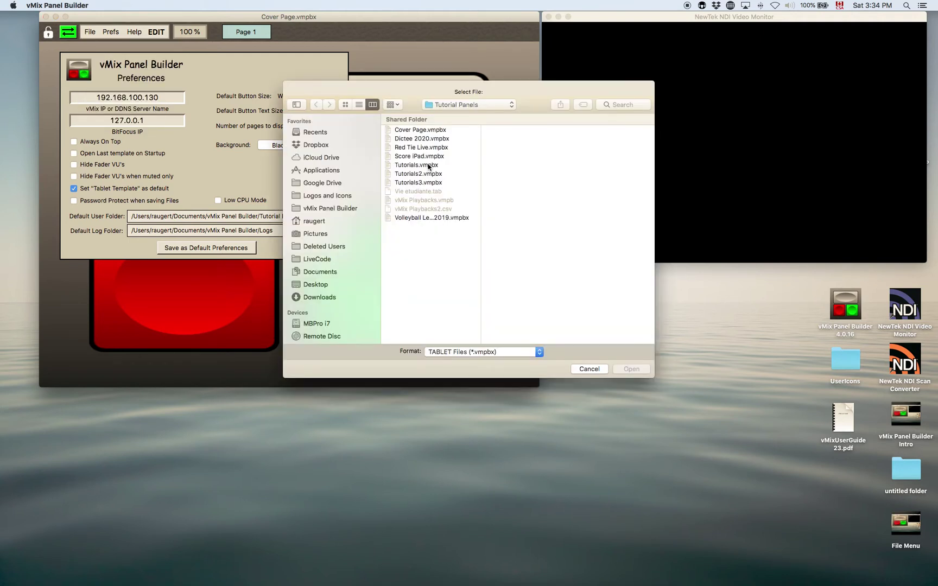
click(429, 166)
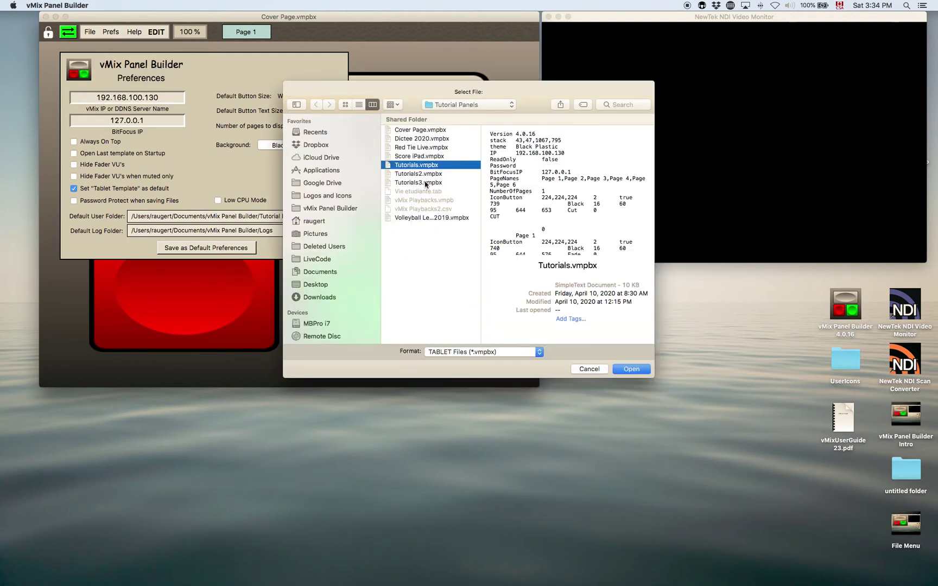
click(626, 369)
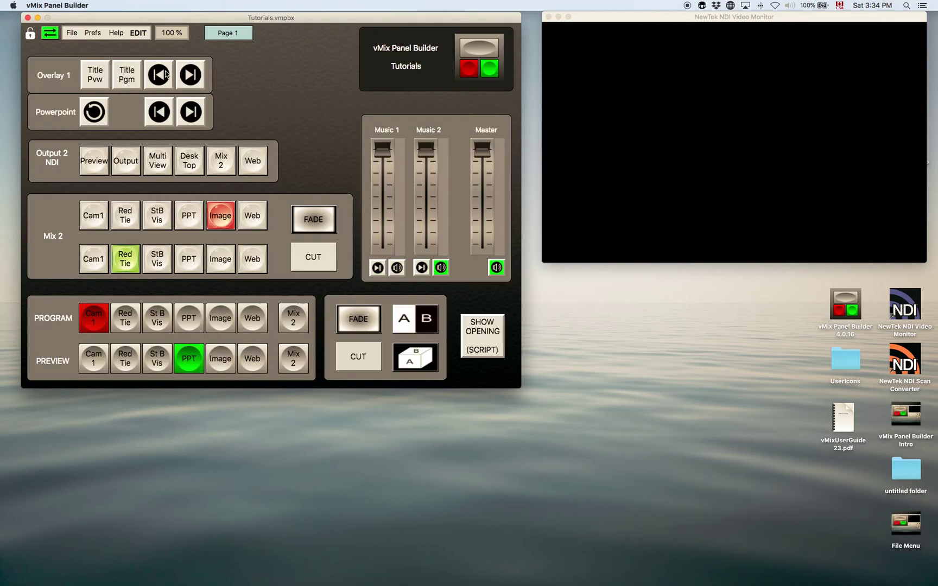
click(422, 267)
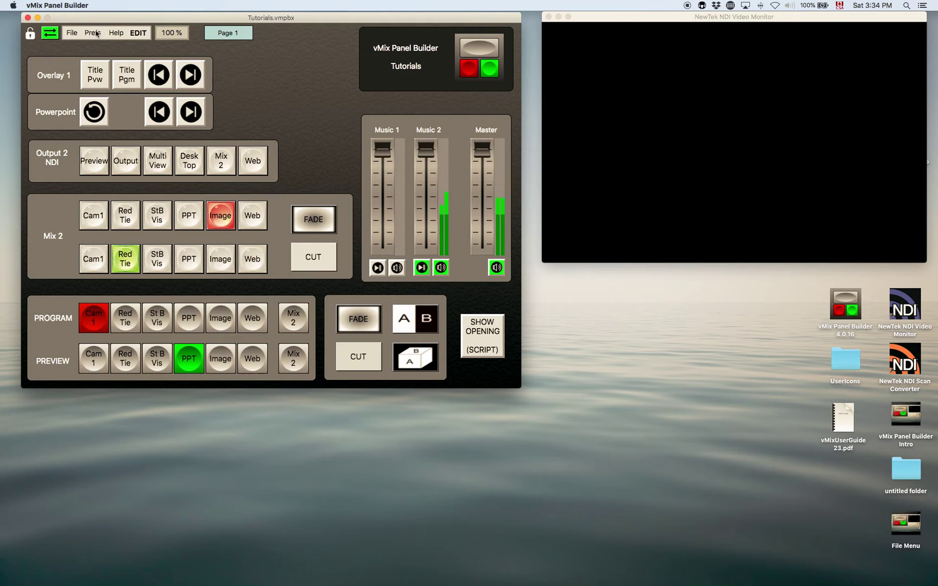
click(98, 34)
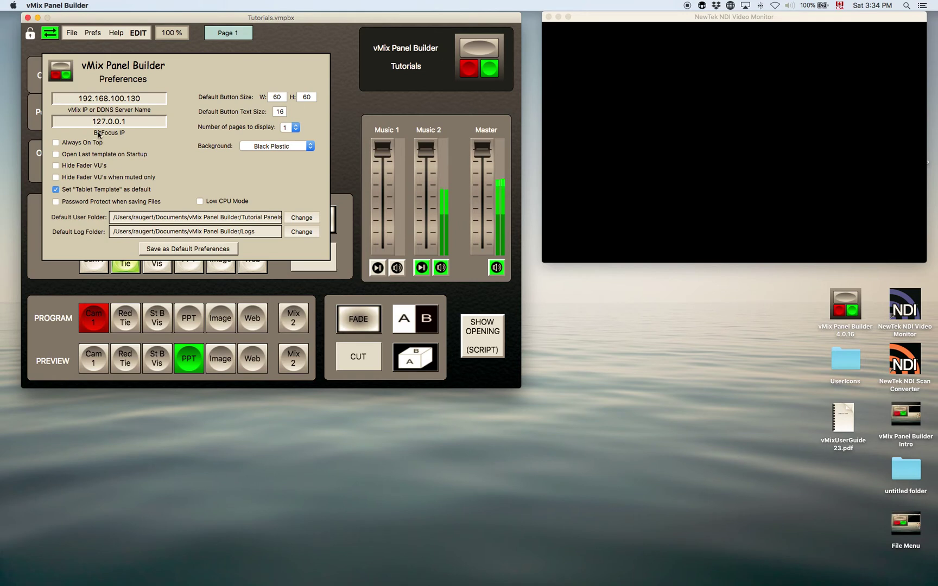
- Toggle Hide Fader VU's and Hide Fader VU's when muted only, muting Music 2 to compare
click(56, 165)
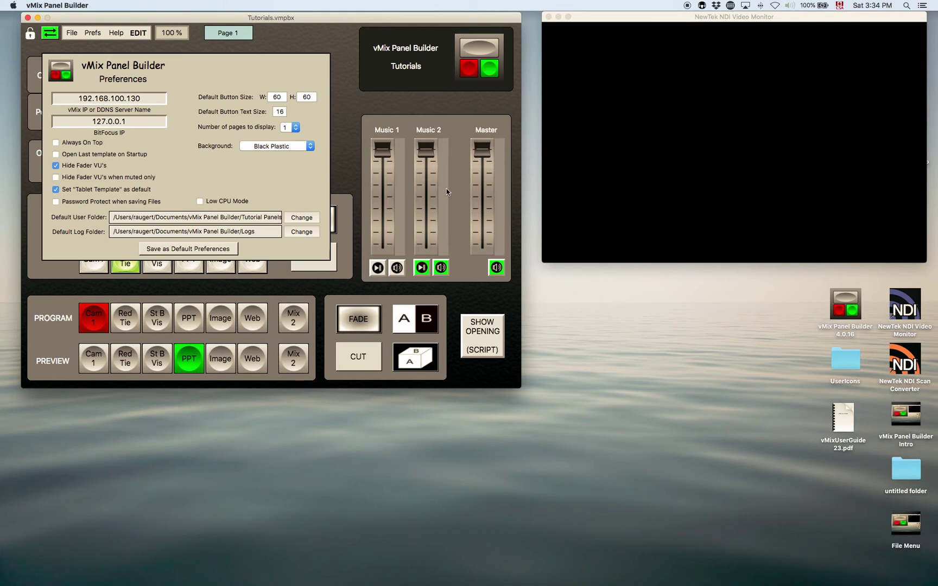
click(56, 166)
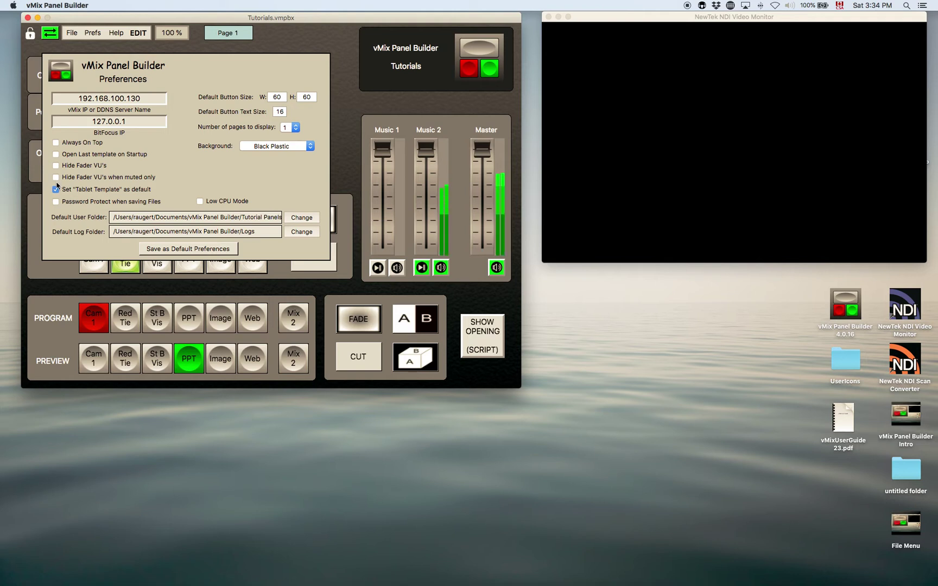
click(56, 179)
click(56, 178)
click(421, 267)
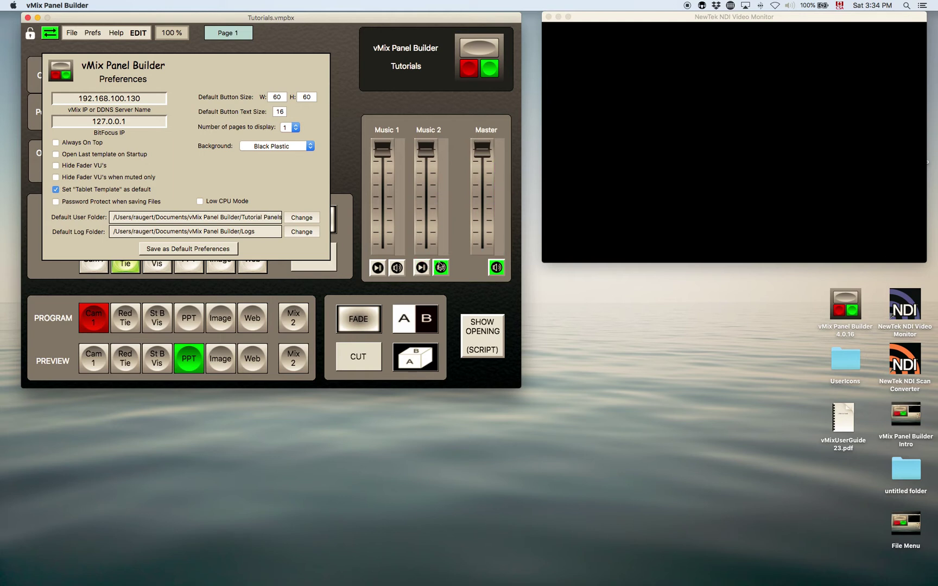
click(434, 267)
click(421, 267)
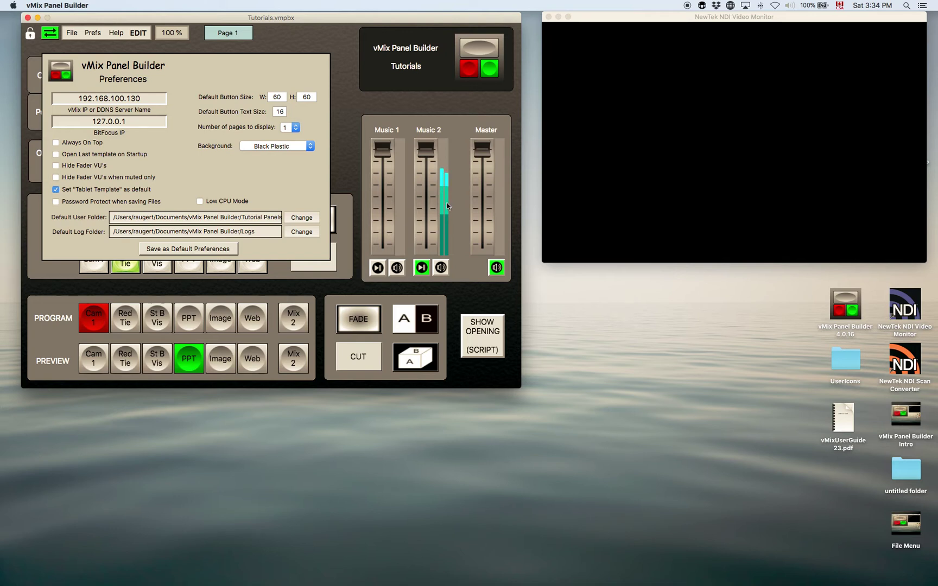
- Retest the when-muted meter hiding on Music 2, uncheck it, and set Tablet Template as default
click(54, 179)
click(440, 268)
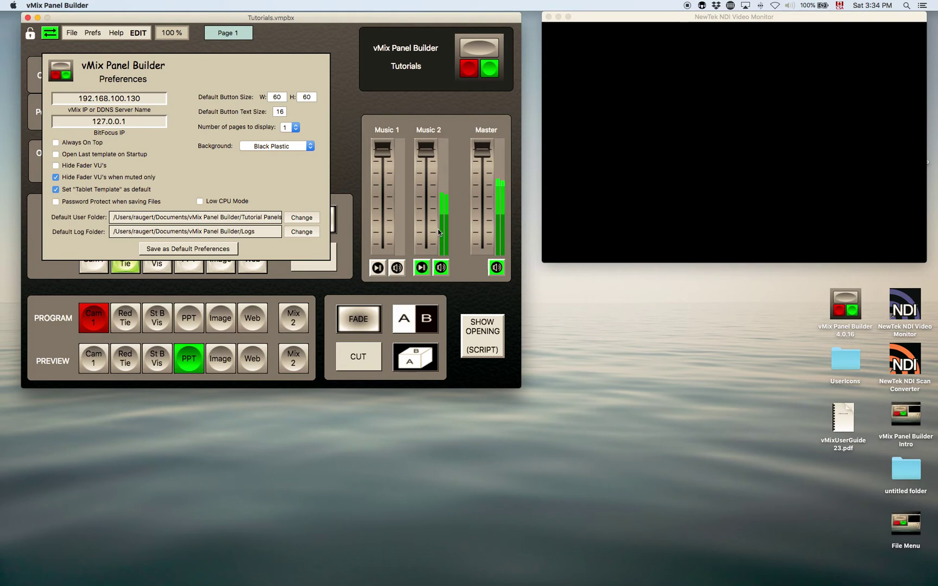
click(442, 268)
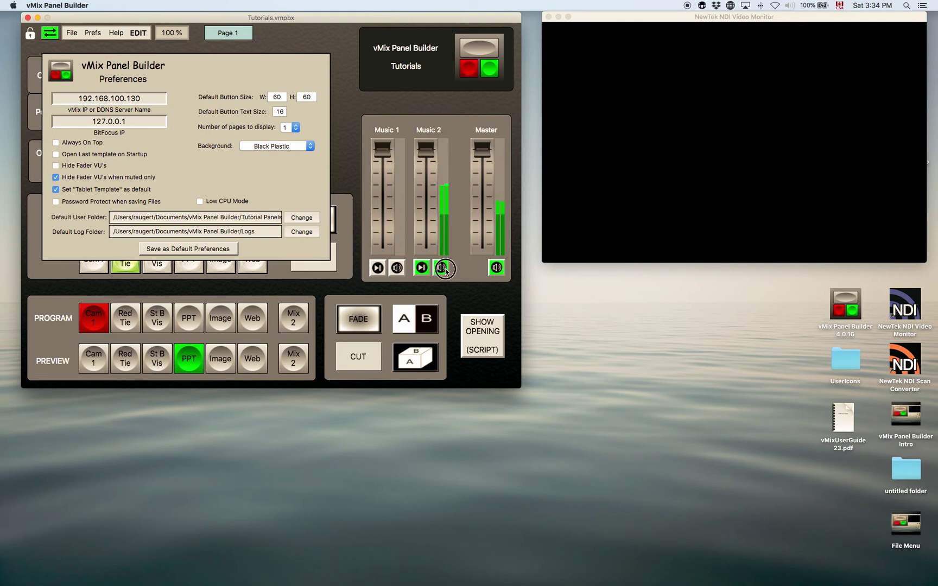
click(56, 178)
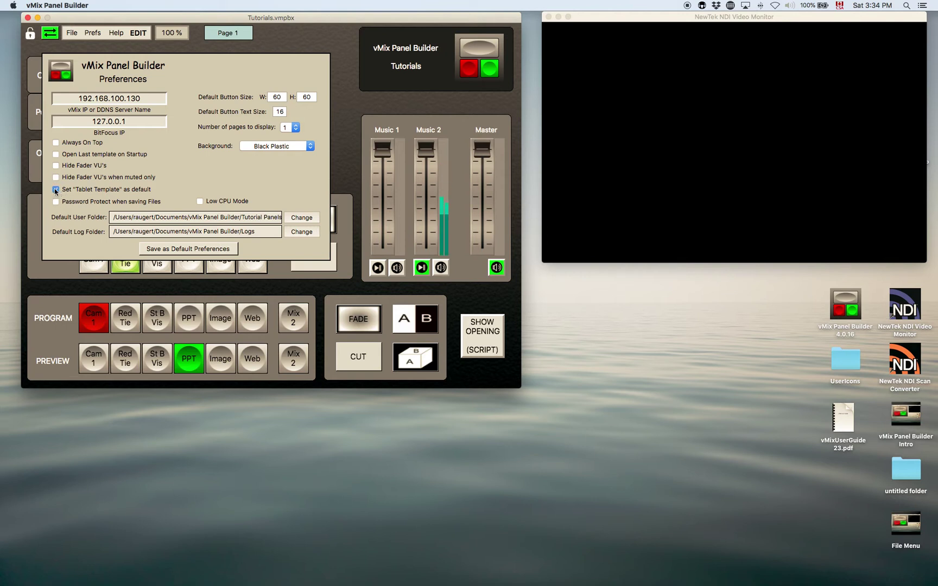
click(56, 189)
- Set Number of pages to display to 3
click(294, 127)
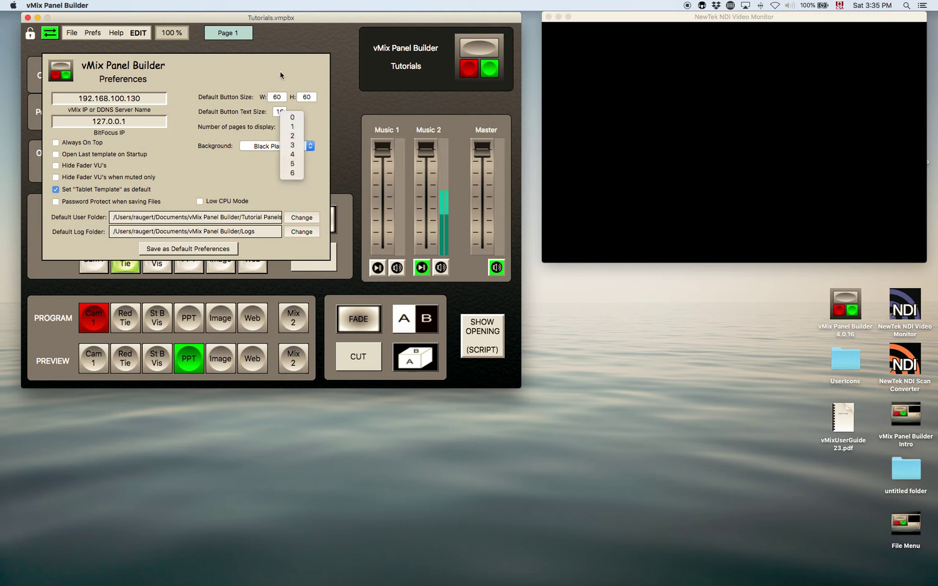
click(292, 145)
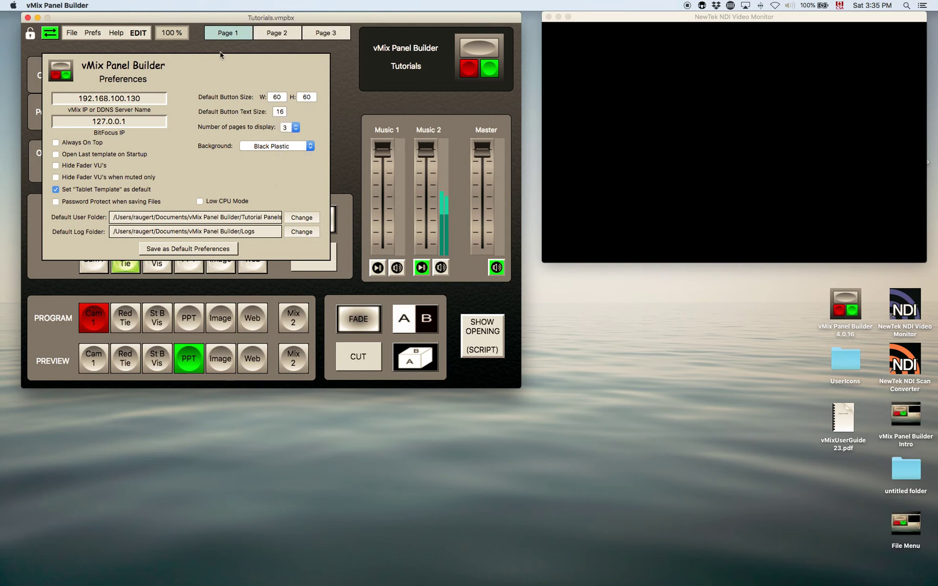
click(278, 33)
click(332, 33)
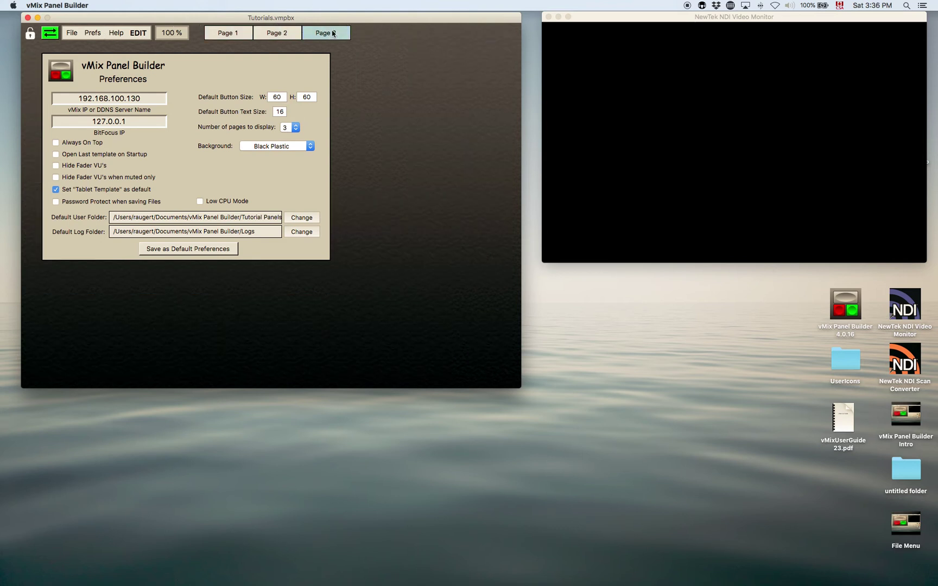
click(271, 34)
click(230, 35)
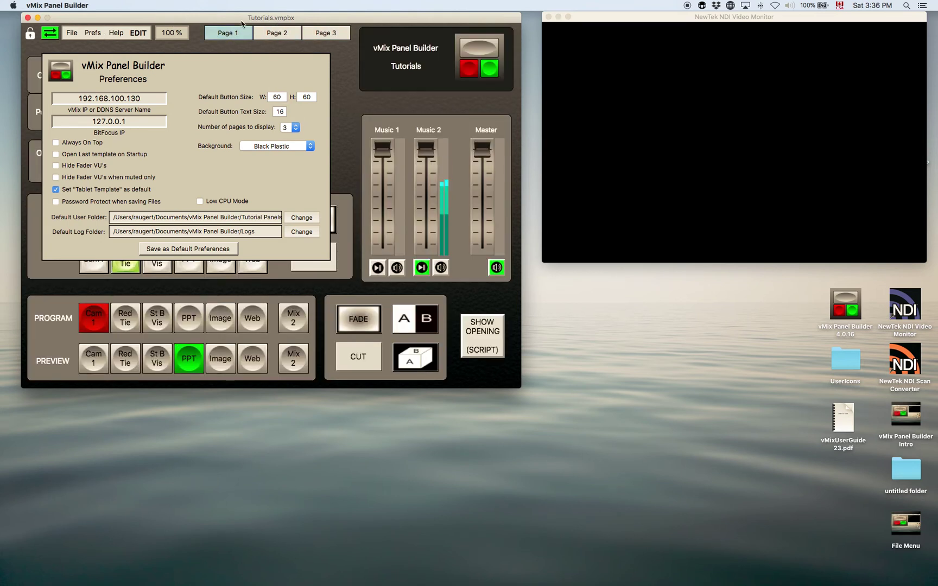
click(269, 37)
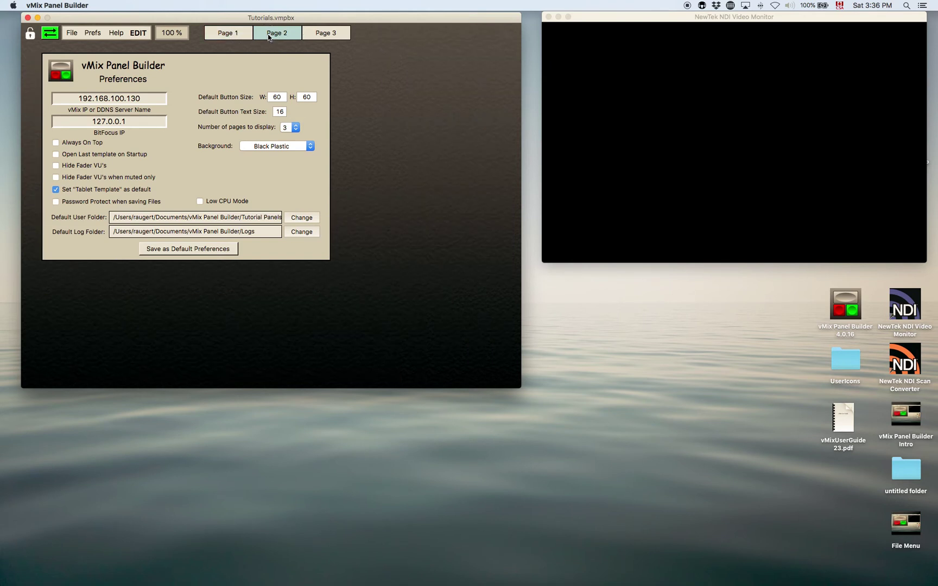
click(239, 37)
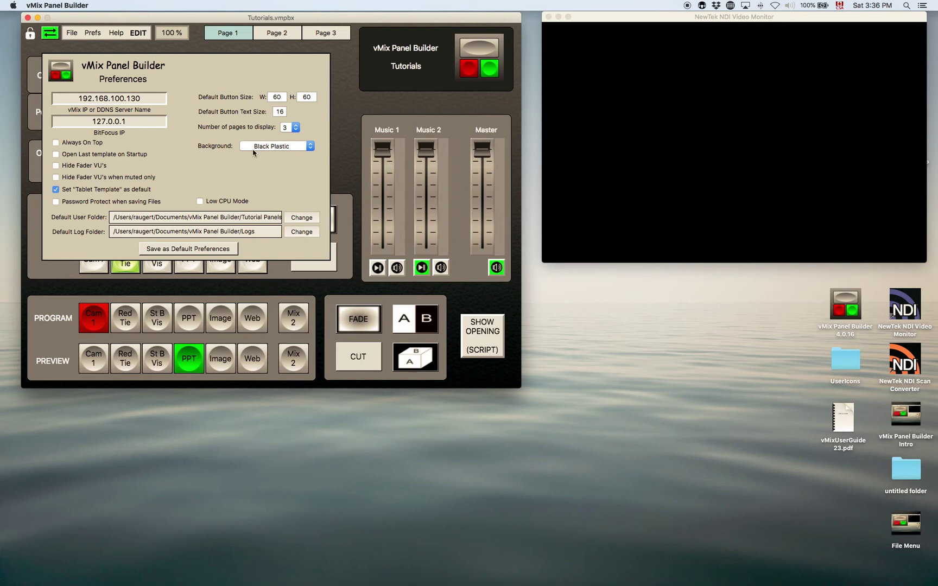
click(310, 146)
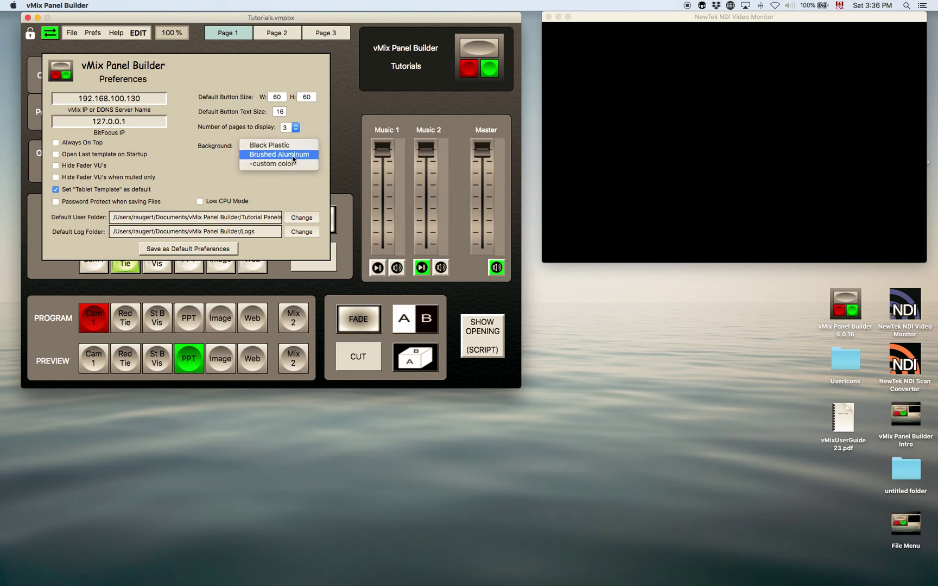
click(293, 155)
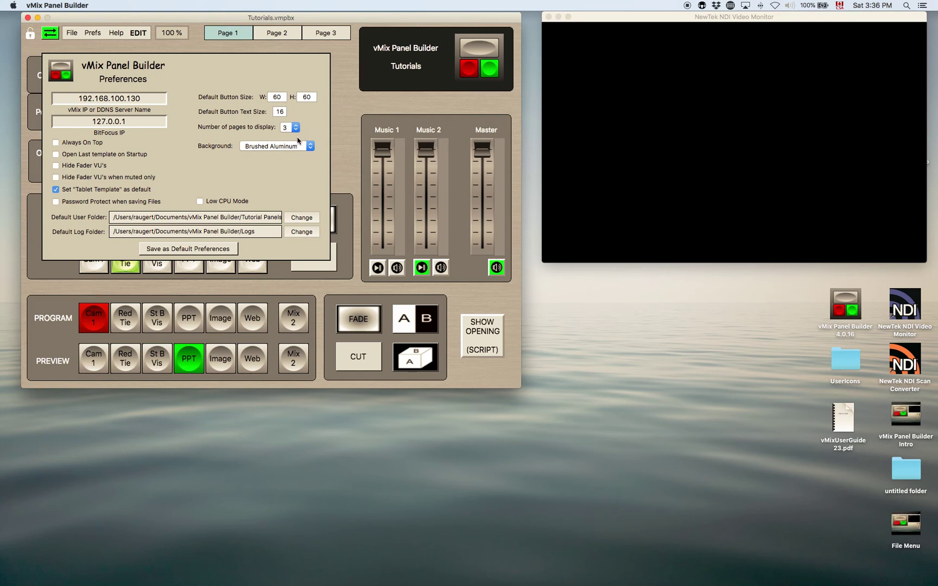
click(310, 146)
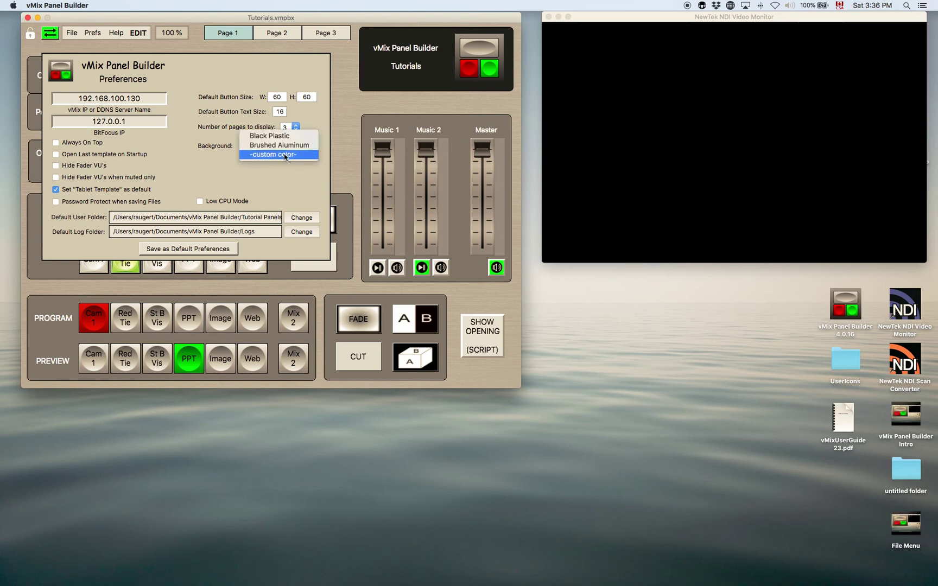
click(285, 156)
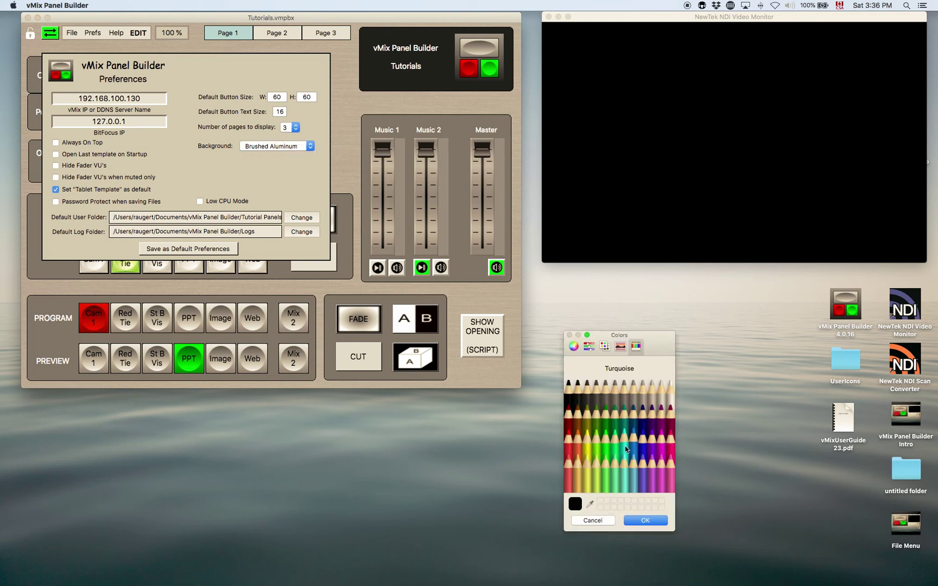
click(618, 447)
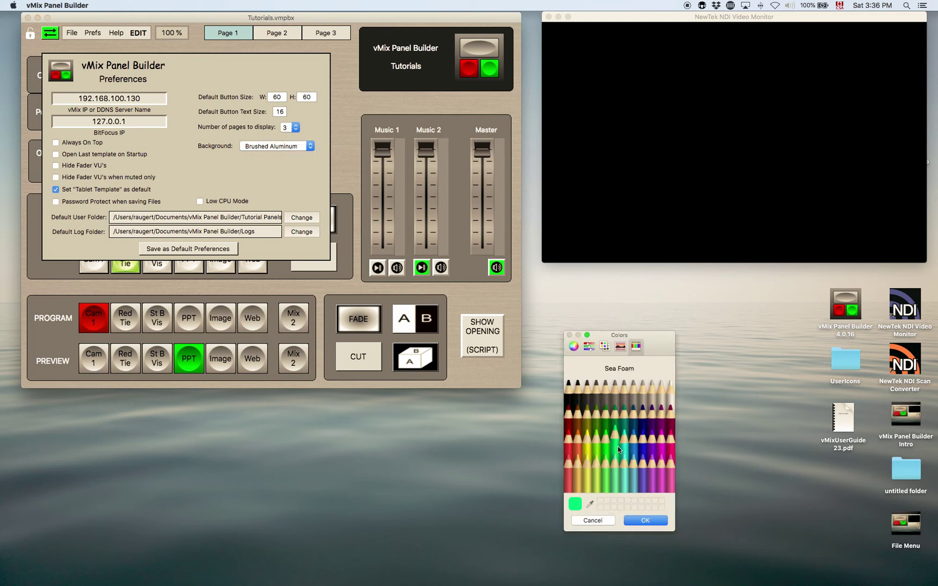
click(647, 520)
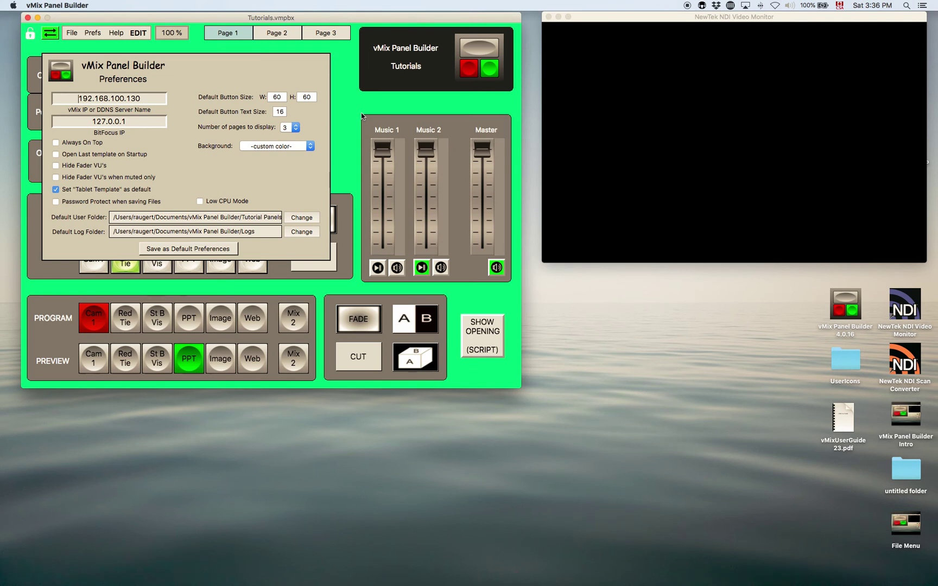
click(310, 146)
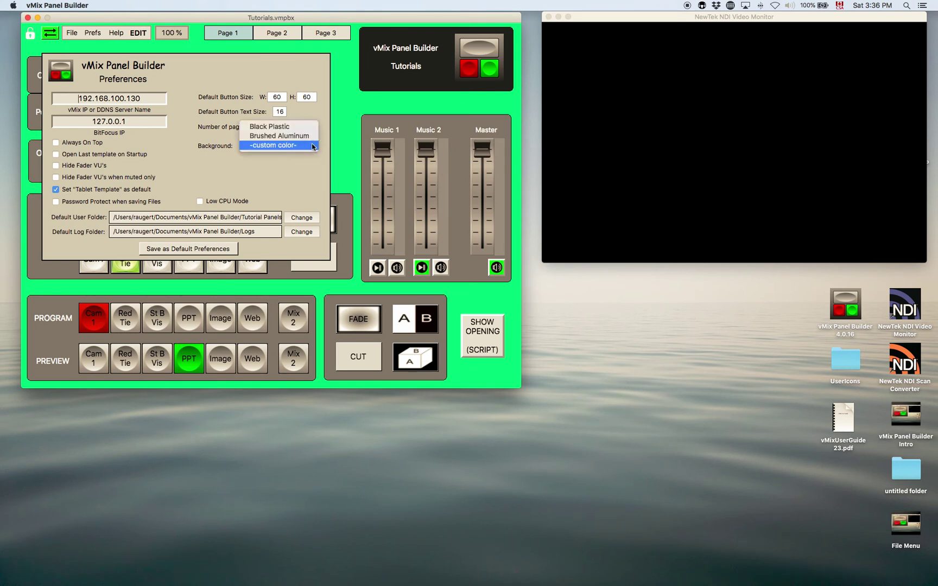
click(284, 129)
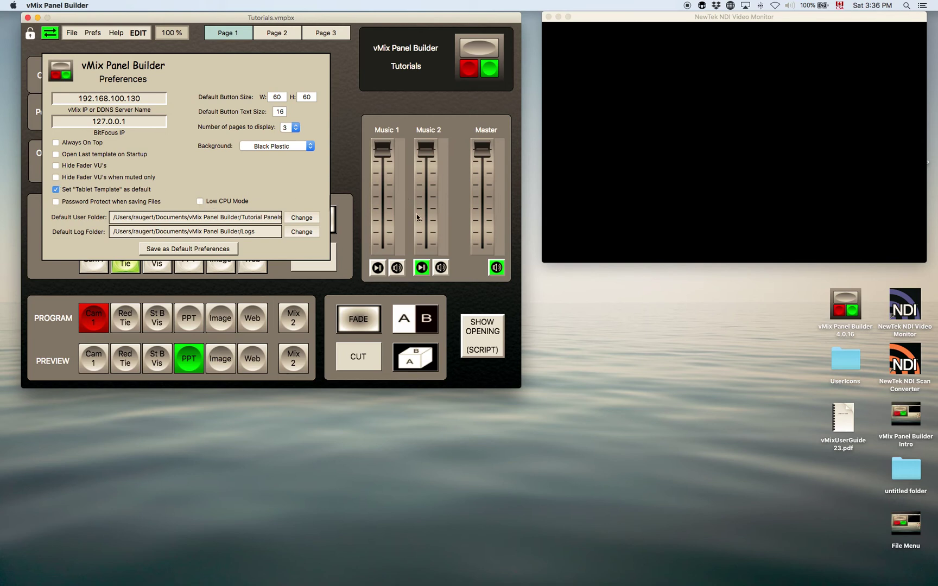
click(441, 267)
- Turn on Music 1's audio and cancel changing the Default User Folder
click(393, 268)
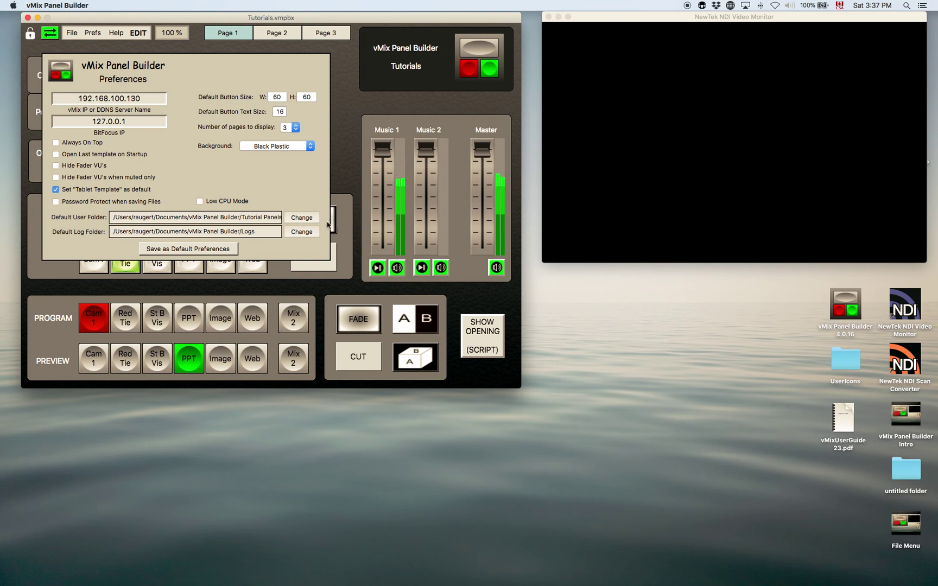
click(311, 220)
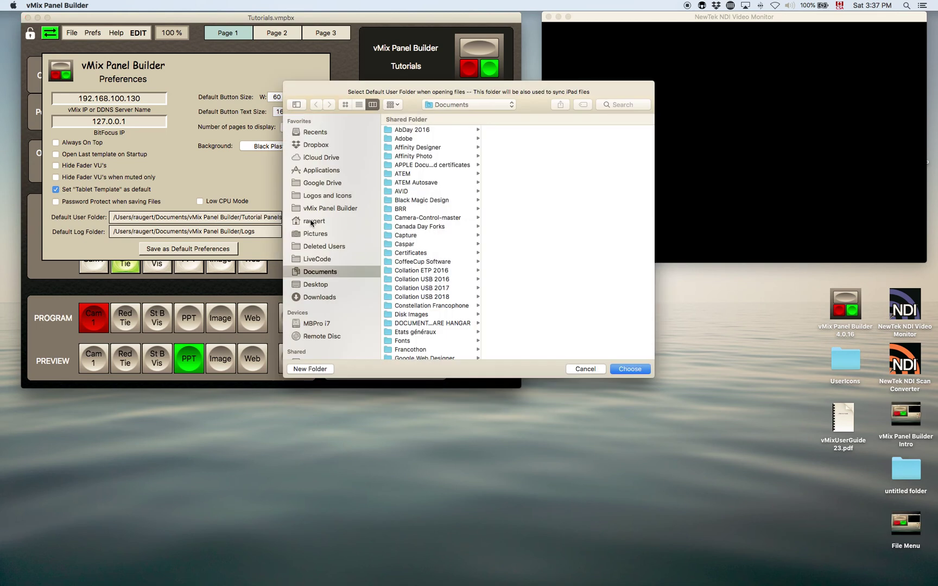
click(576, 370)
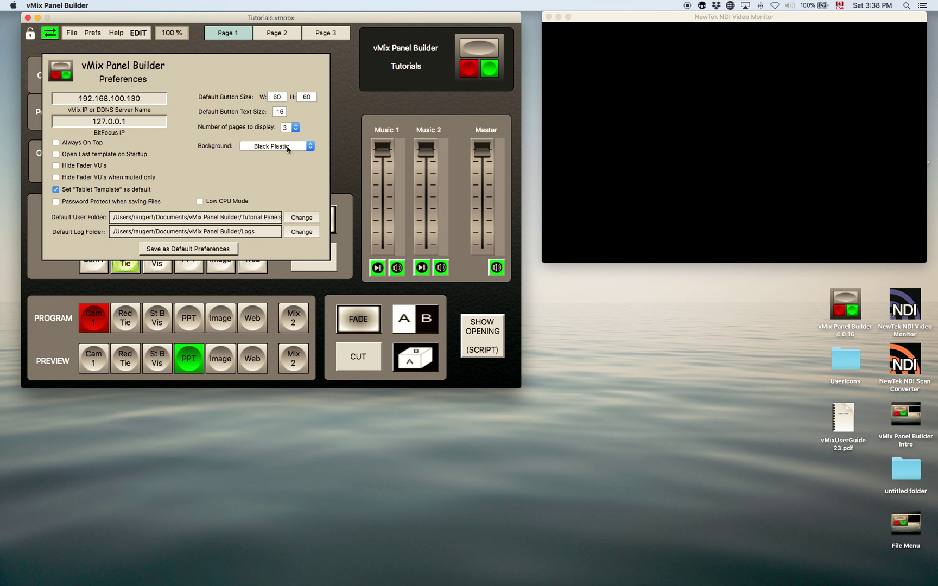
- Set Number of pages to display to 1 and save as Default Preferences
click(294, 128)
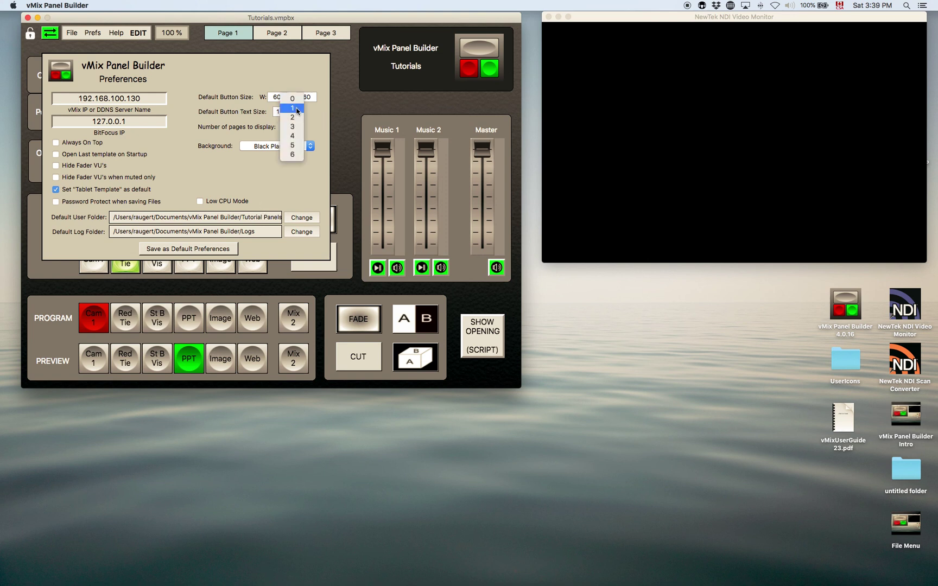
click(295, 109)
click(206, 249)
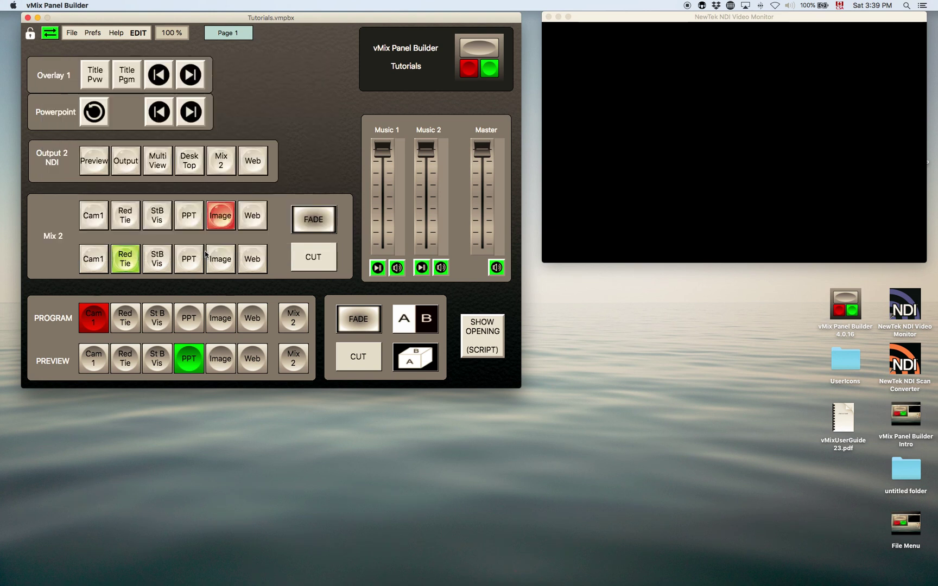